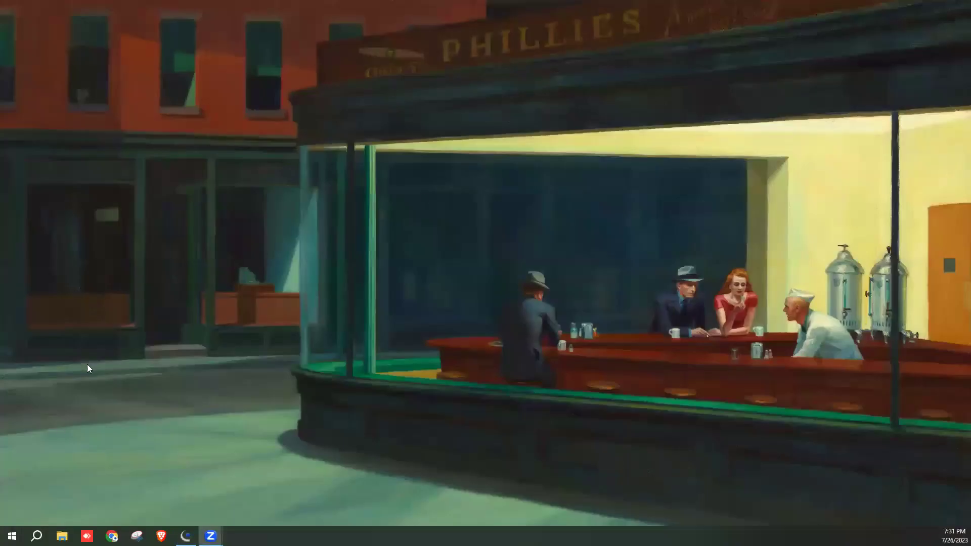
- Launch Fast Backup and Restore Main System from the Start menu's GV-VMS folder
click(12, 536)
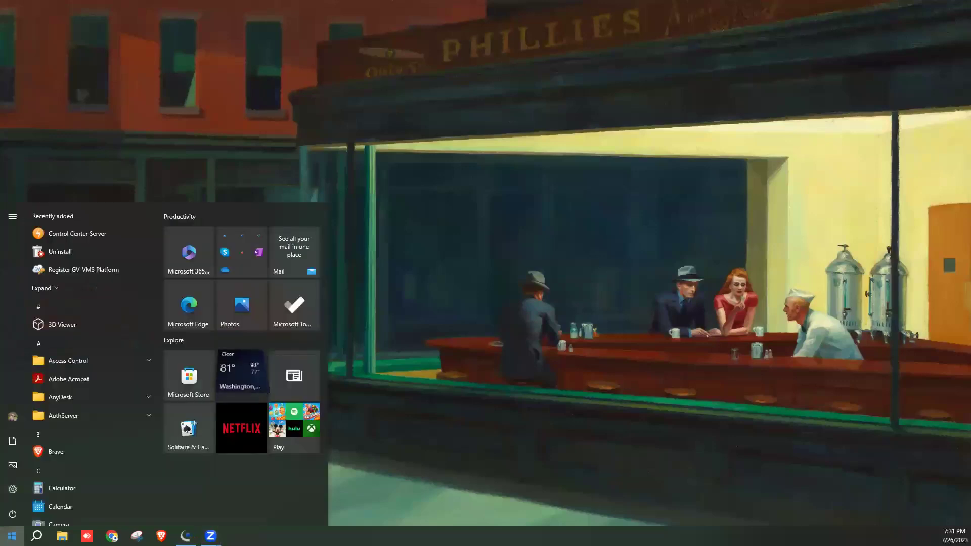
scroll(108, 415, down, 5)
scroll(108, 415, down, 2)
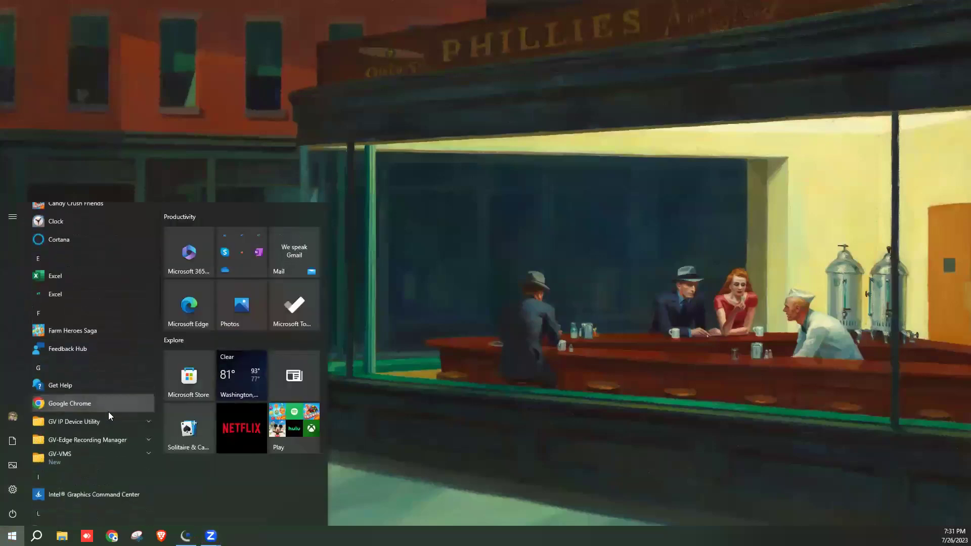
scroll(108, 412, down, 3)
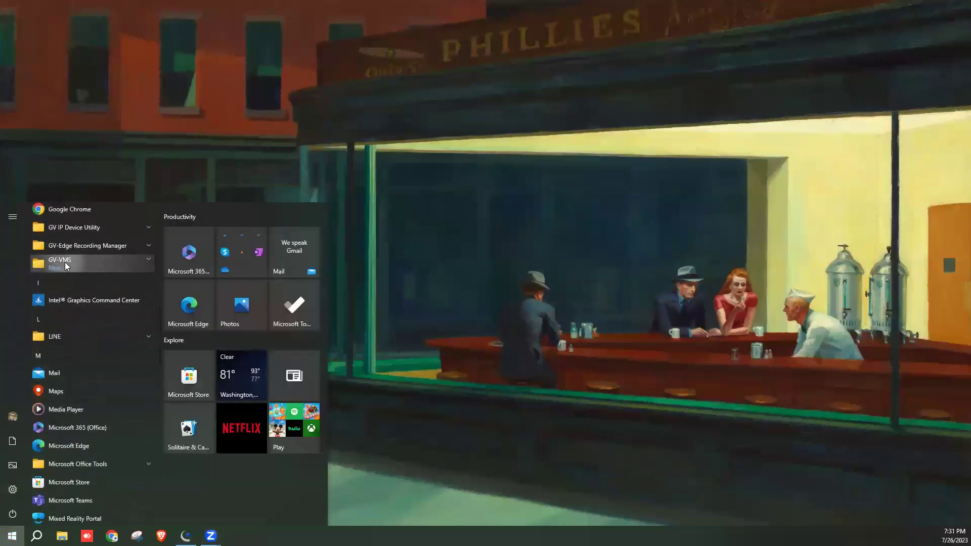
click(68, 262)
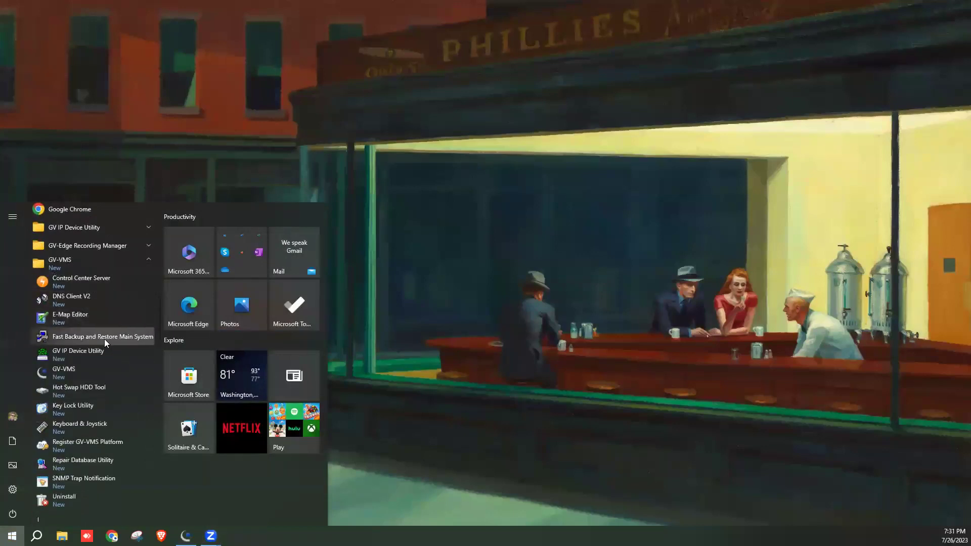
click(134, 339)
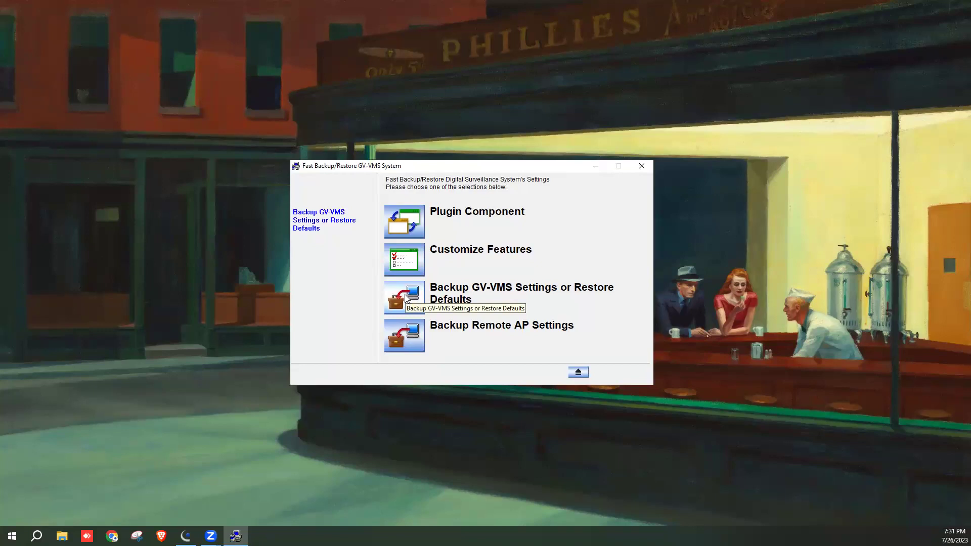
- Choose Backup GV-VMS Settings and sign in with ID 0000 and its password
click(406, 298)
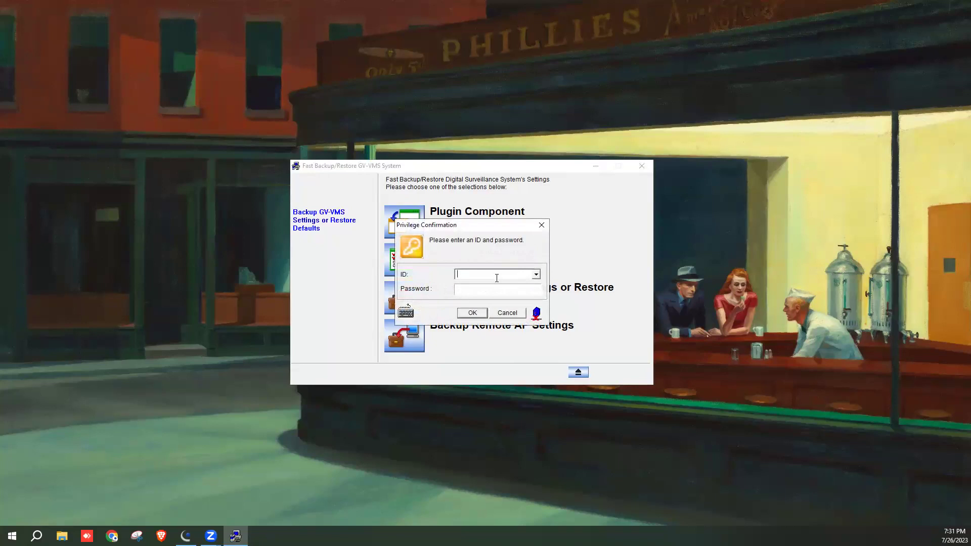
text(0000)
text(***)
text(*****)
key(Return)
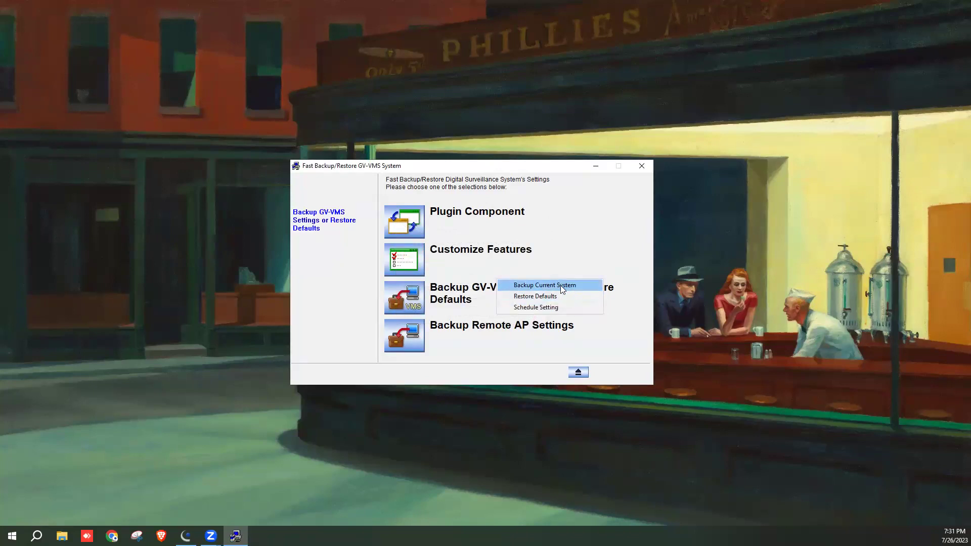
- Back up the current system to 'VMS 18 Backup' on the Desktop and acknowledge success
click(580, 286)
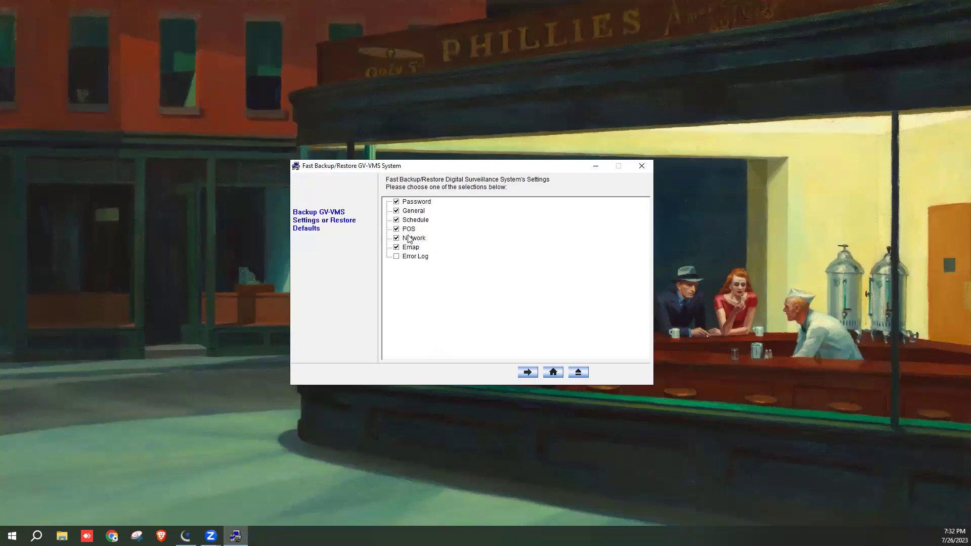
click(527, 373)
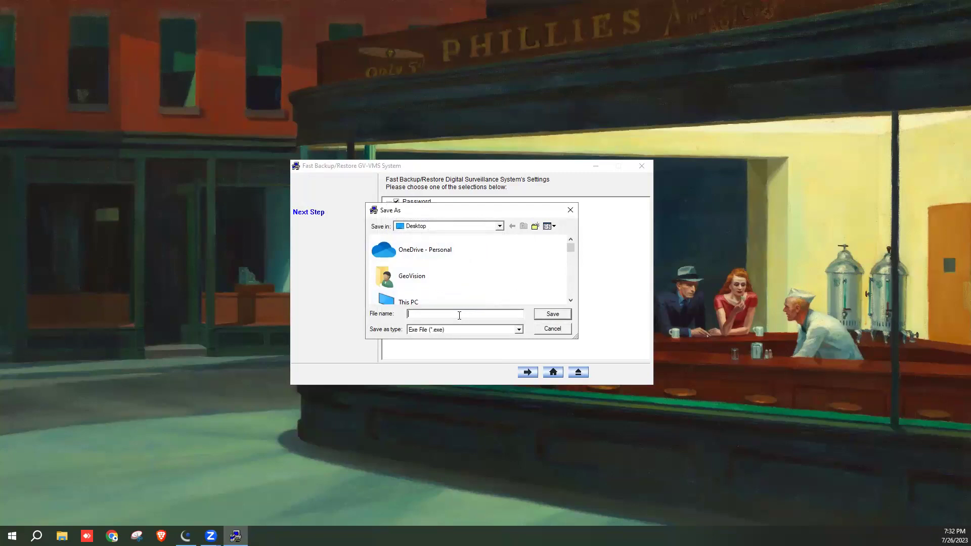
text(VMS 18 )
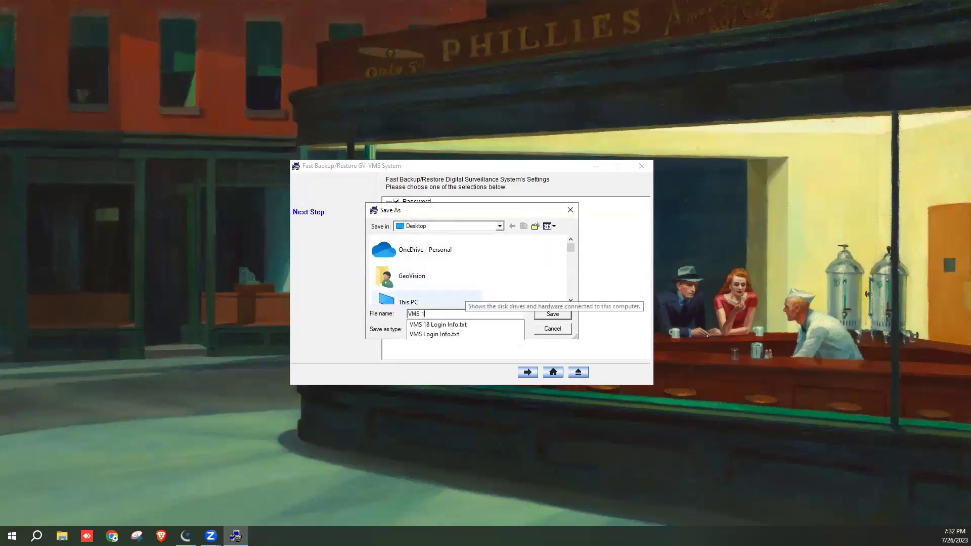
text(Backup)
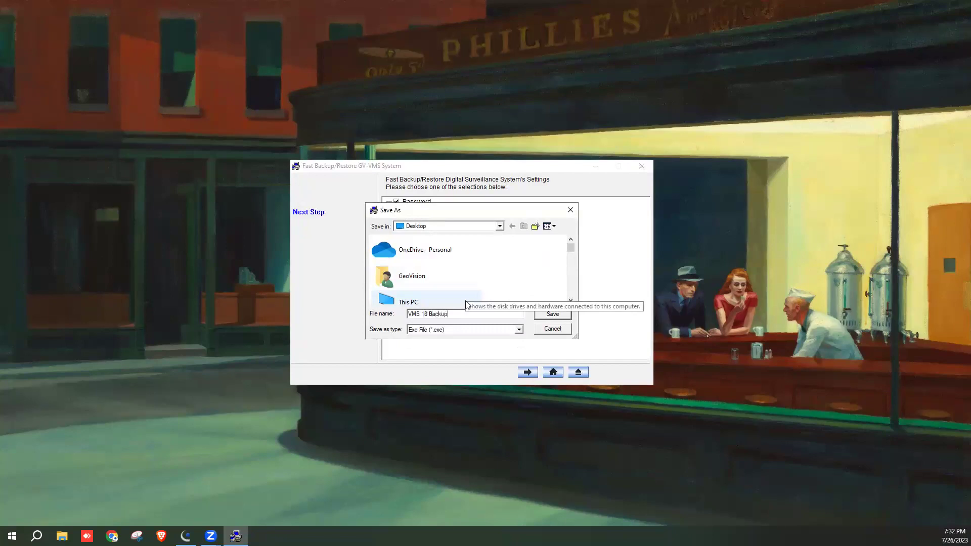
click(552, 315)
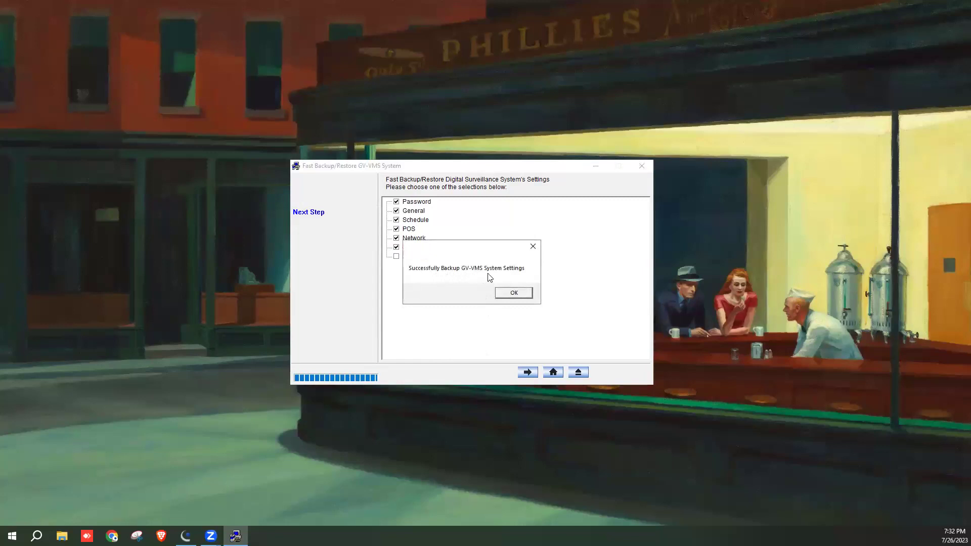
click(515, 293)
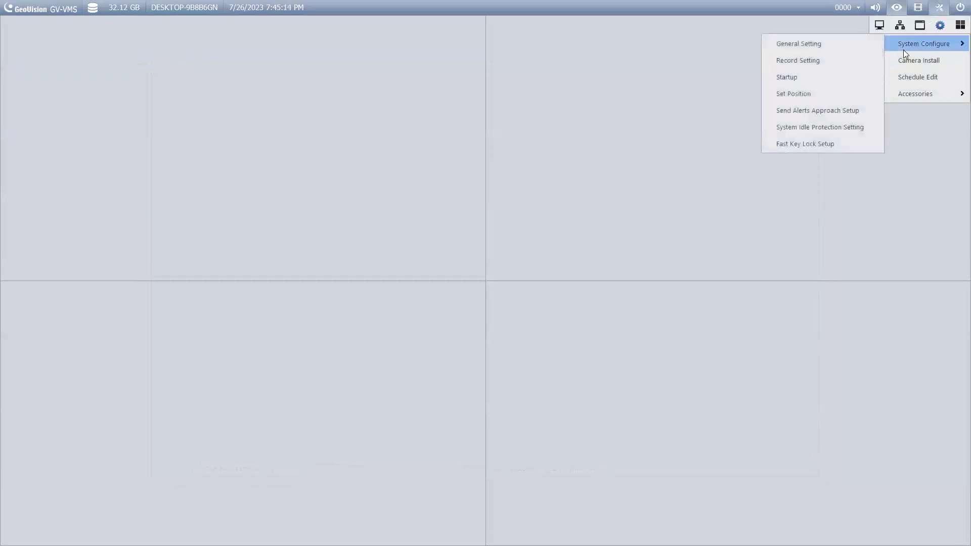
- Open Schedule Edit to check GV-VMS's recording schedule calendar
click(917, 77)
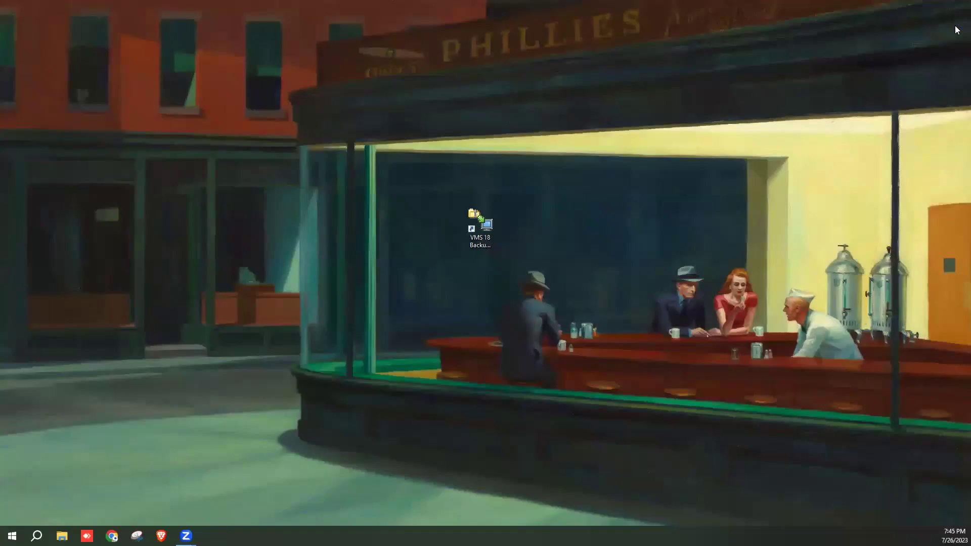
- Run the VMS 18 Backup shortcut from the desktop
click(485, 221)
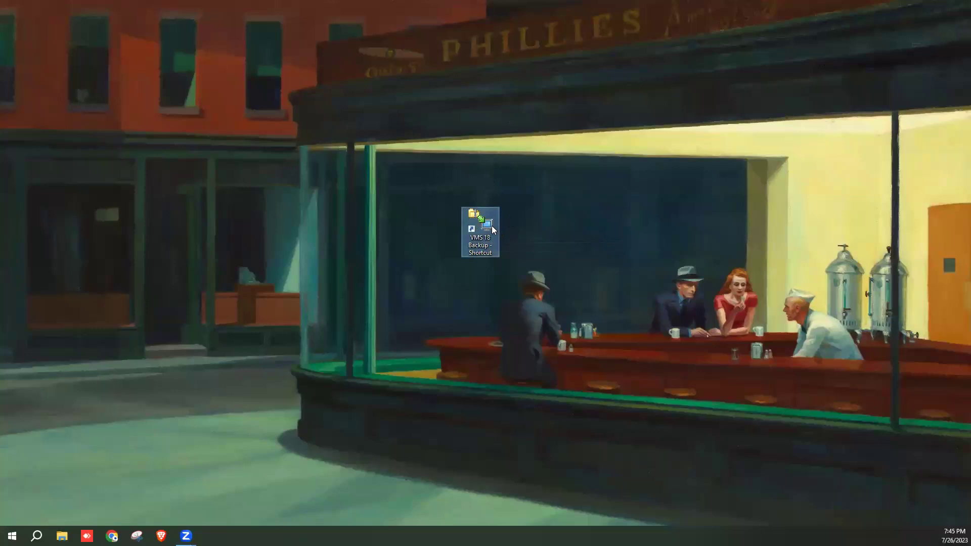
double_click(491, 224)
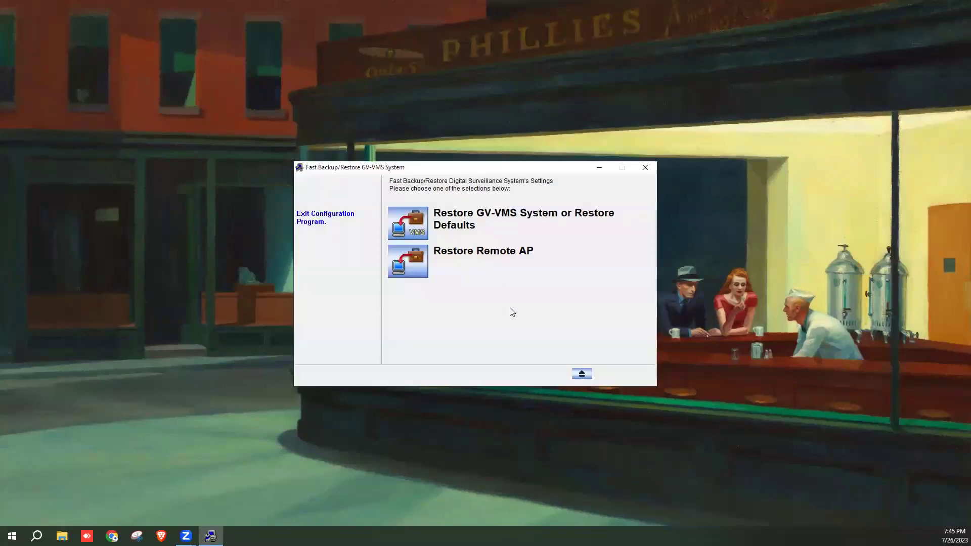
- Choose Restore GV-VMS System and sign in with ID 0000 and its password
click(419, 223)
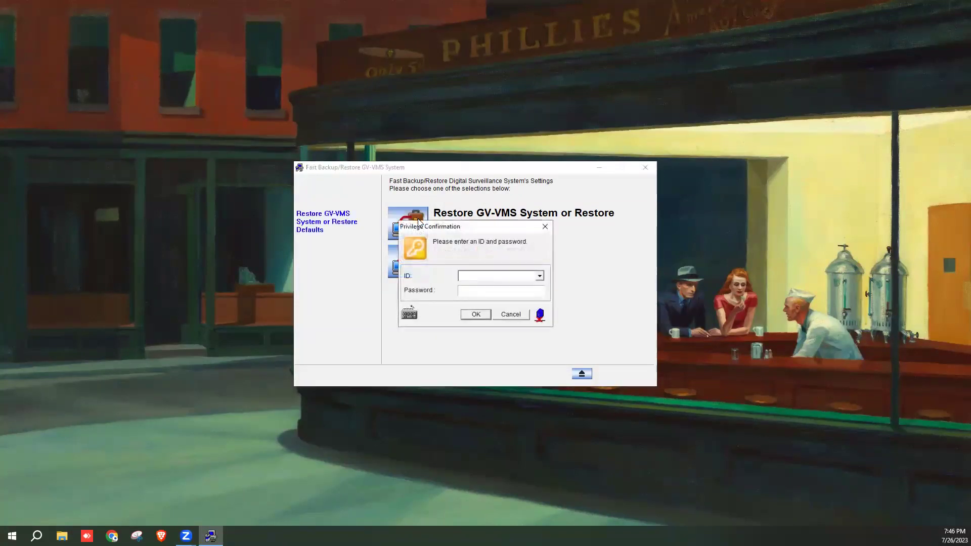
text(0000)
key(Tab)
text(*********)
key(Return)
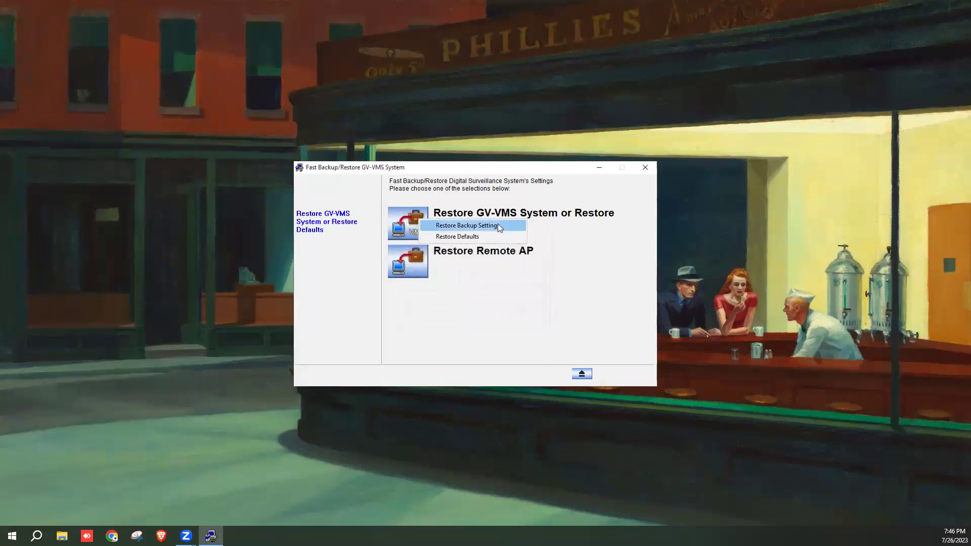
- Restore the backed-up settings, acknowledge the success message, and close the tool
click(502, 229)
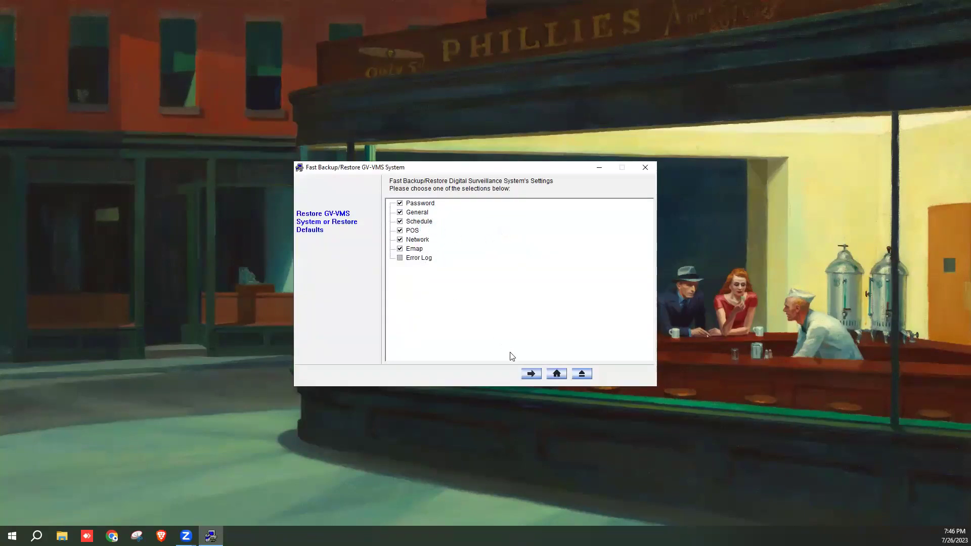
click(531, 374)
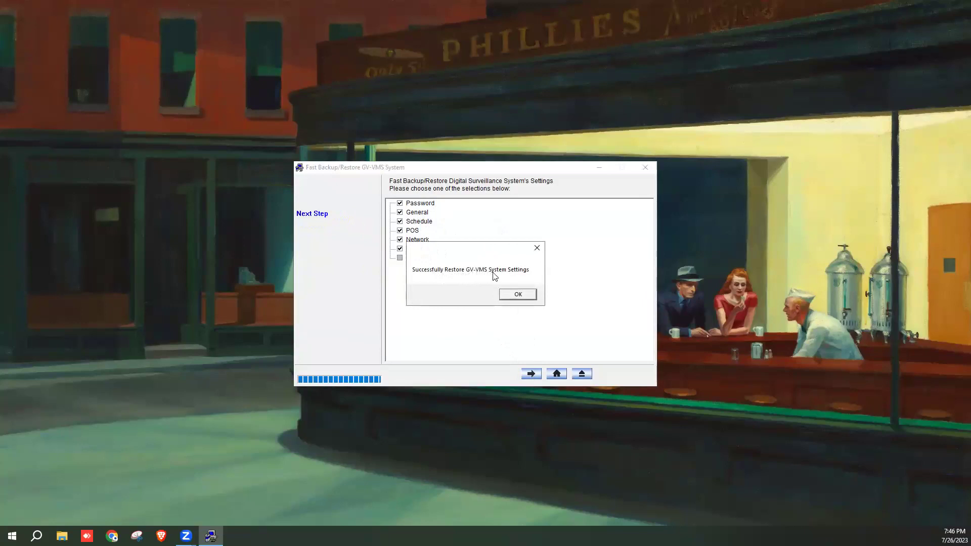
click(516, 295)
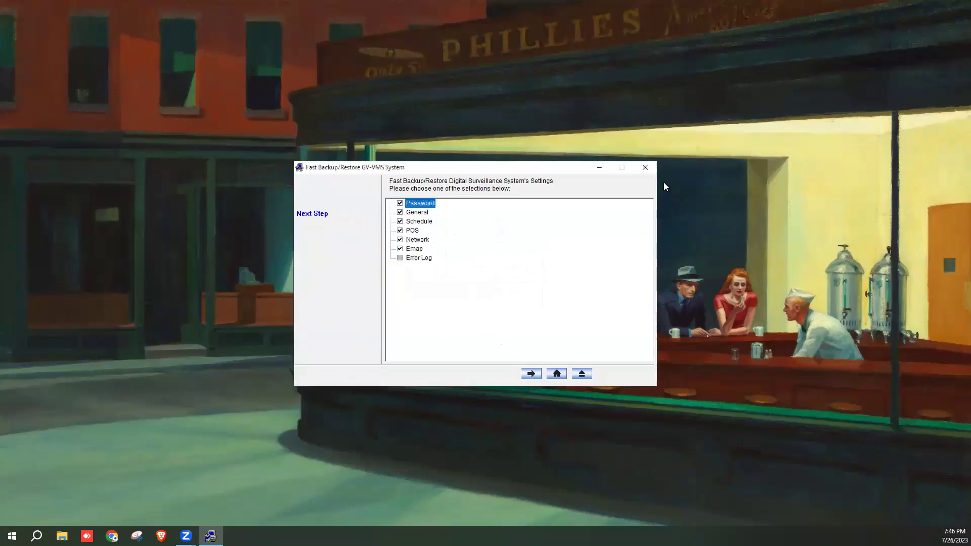
click(557, 374)
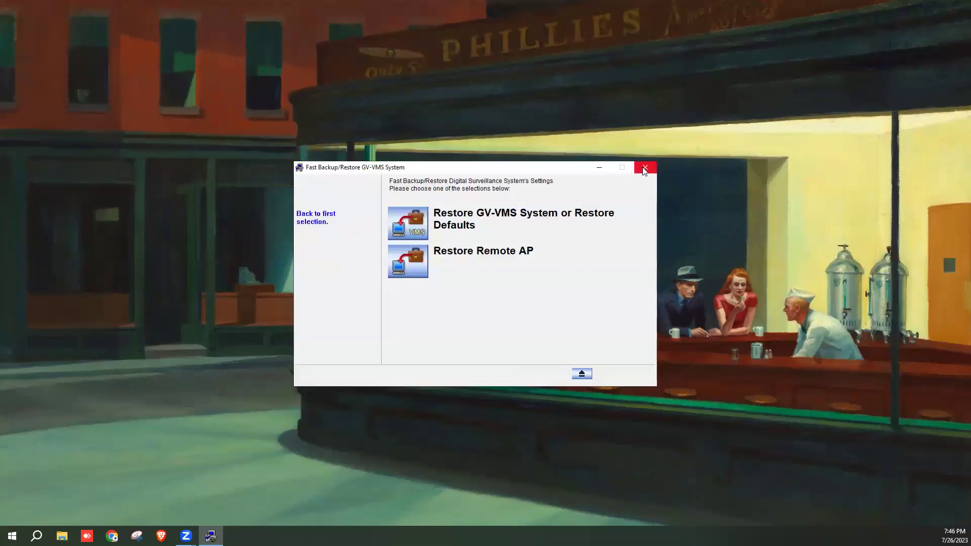
click(644, 168)
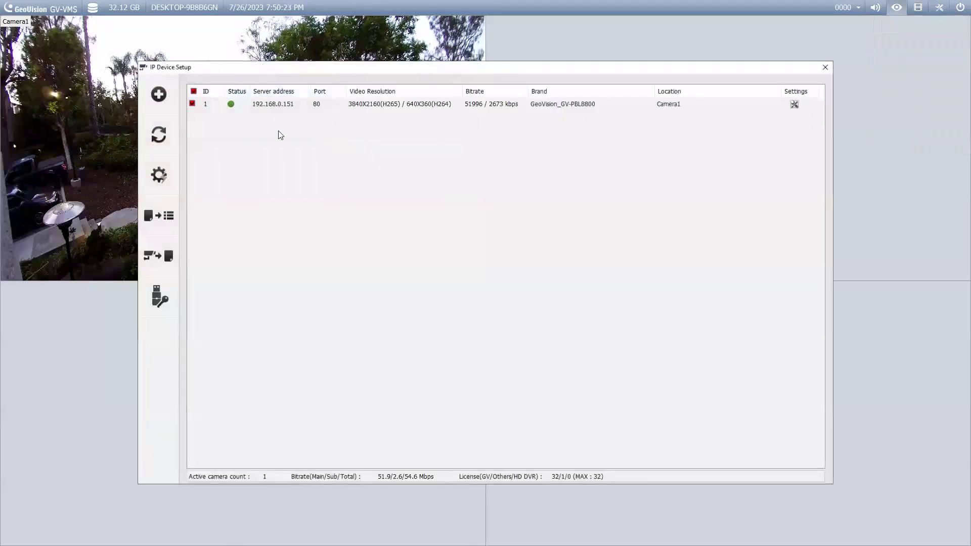
- Close the IP device list showing Camera1, then bring up the Configure gear options
click(826, 67)
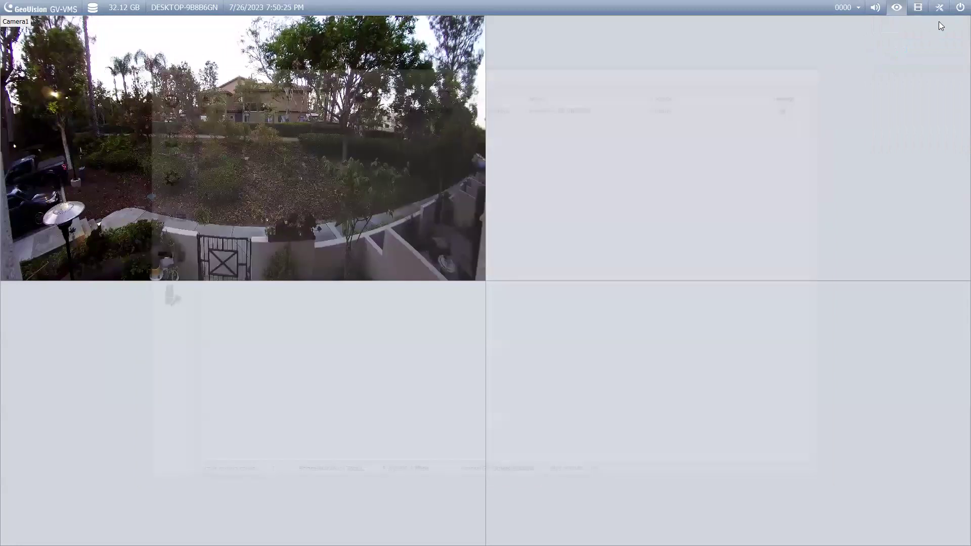
click(939, 7)
click(940, 25)
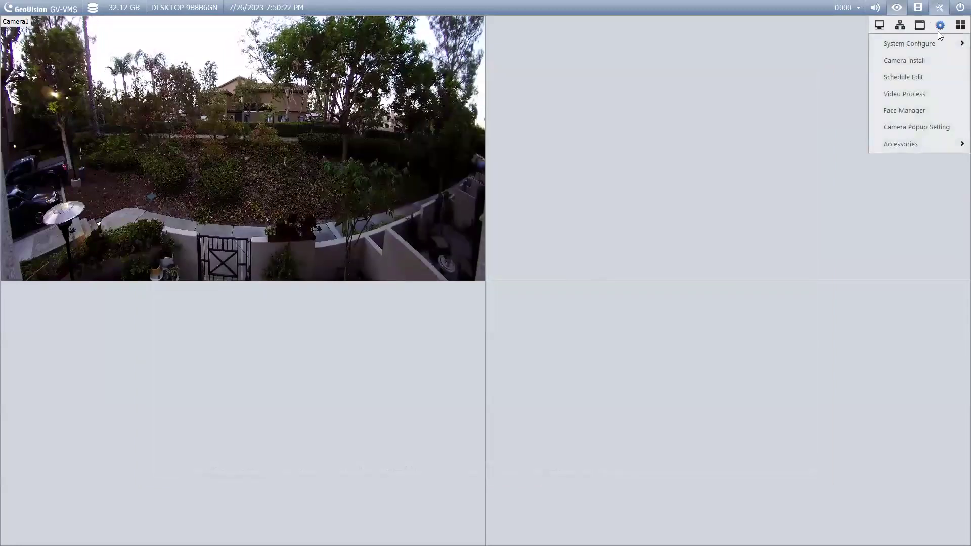
- Inspect schedule plan A's Camera1 all-day Events Recording in Schedule Edit, then cancel
click(904, 77)
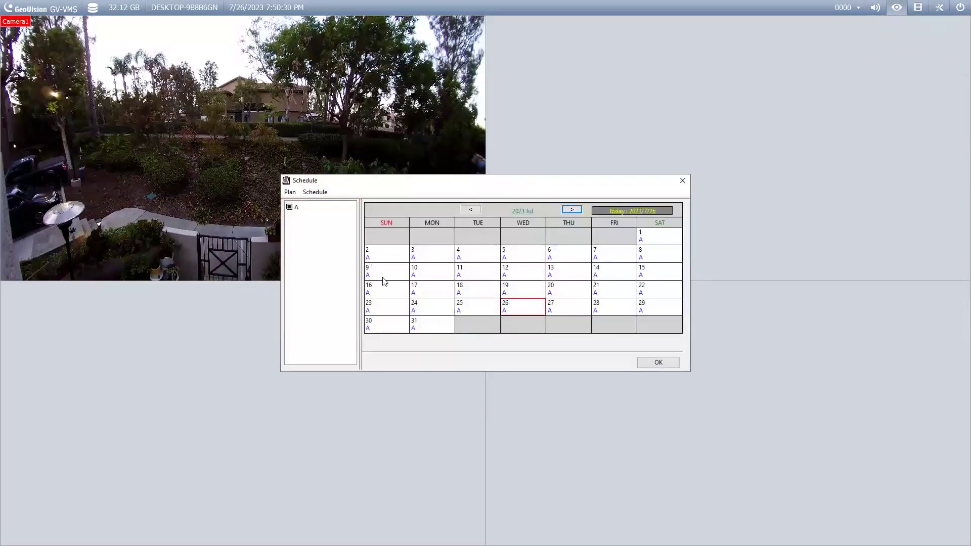
click(287, 207)
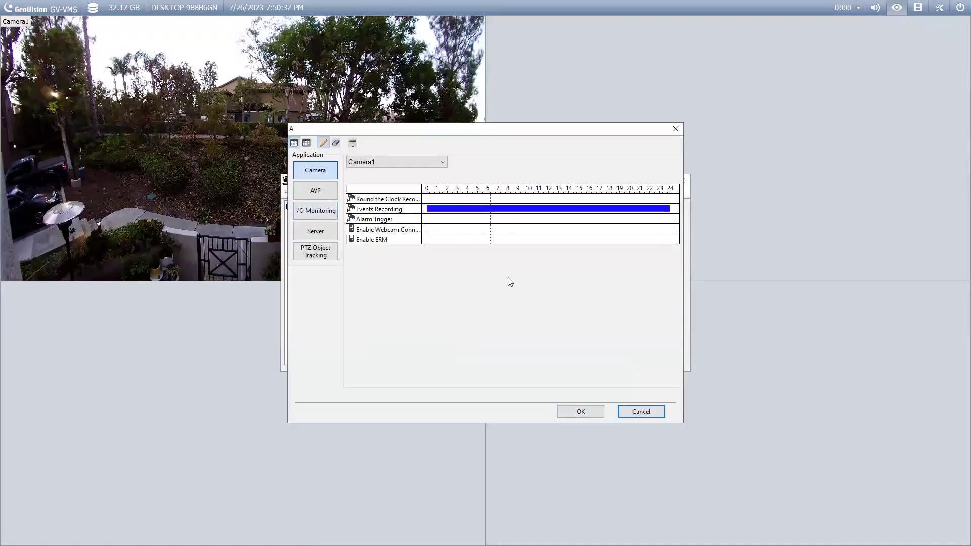
click(651, 412)
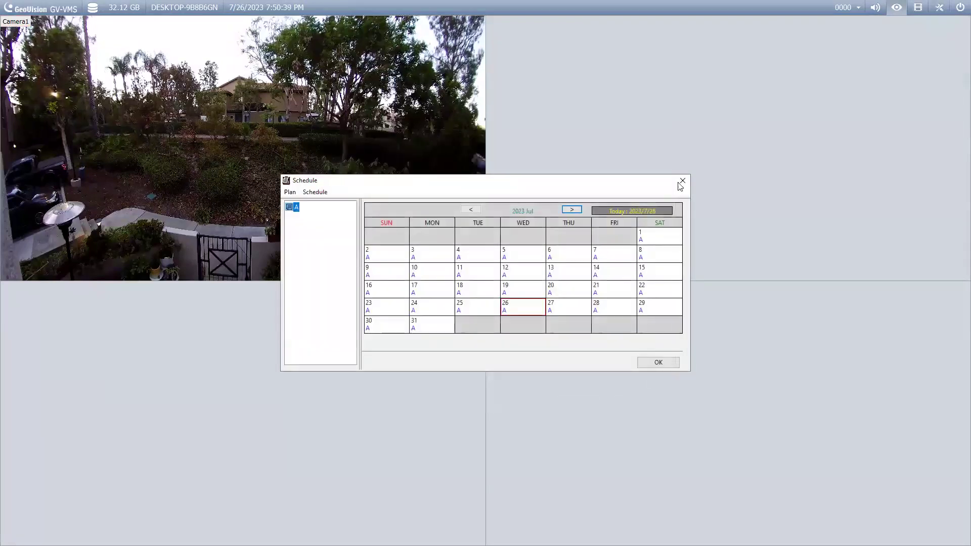